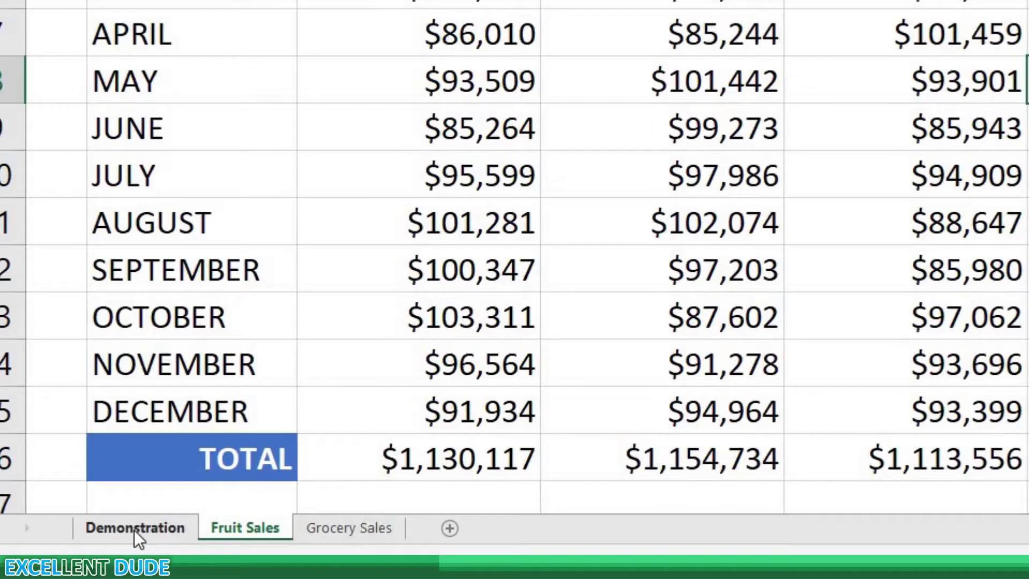
Step: Return to the Demonstration sheet and select cell C4 for June Banana Sales
click(135, 530)
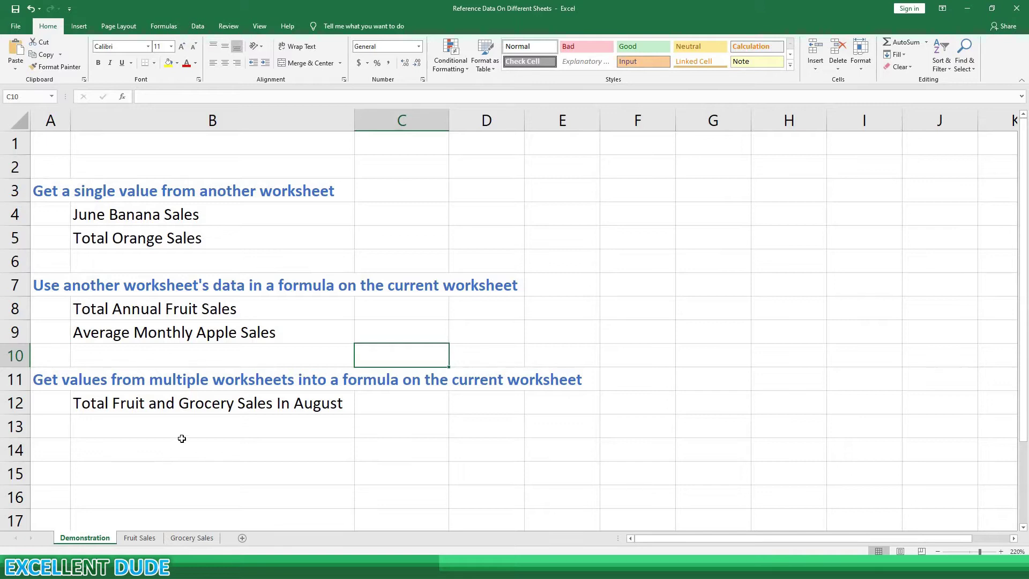
click(384, 219)
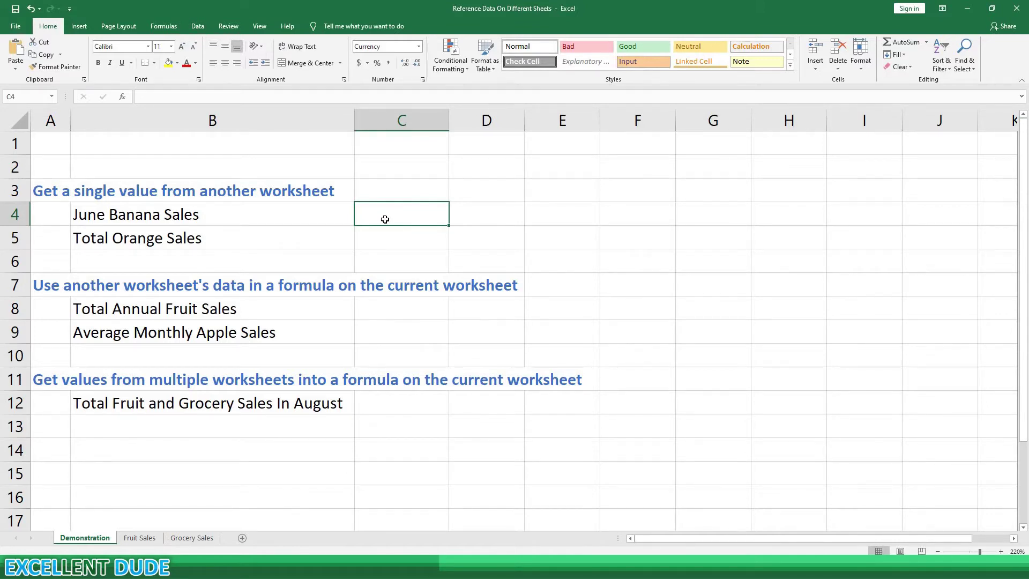
Step: Link C4 to 'Fruit Sales'!E9 so June Banana Sales shows $85,943
text(=)
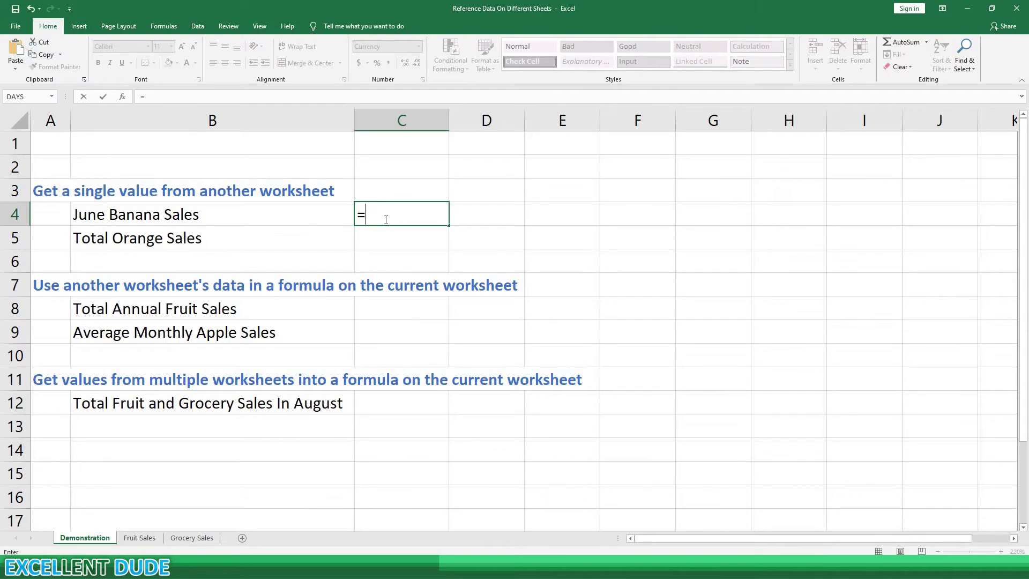
click(143, 539)
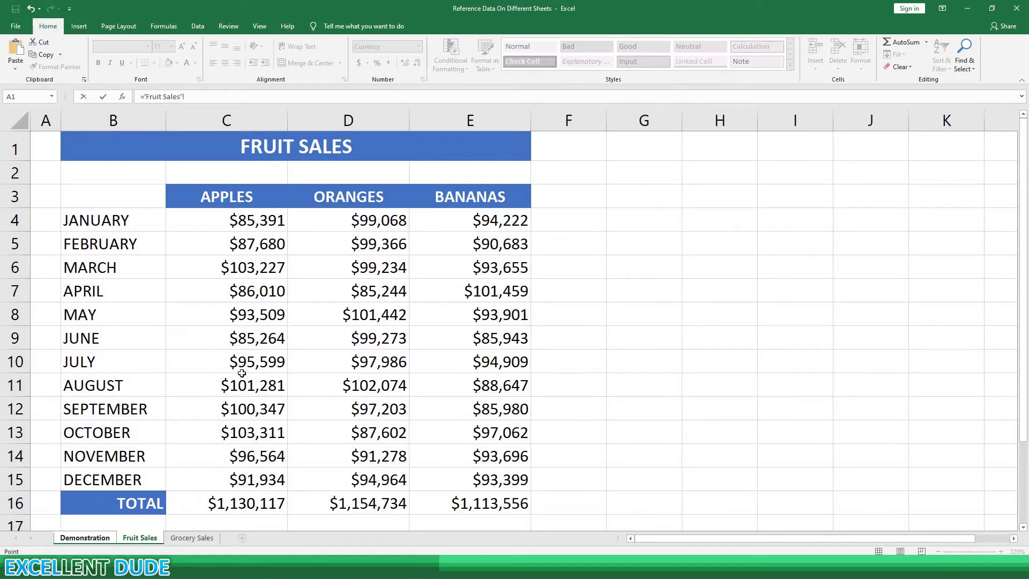
click(485, 342)
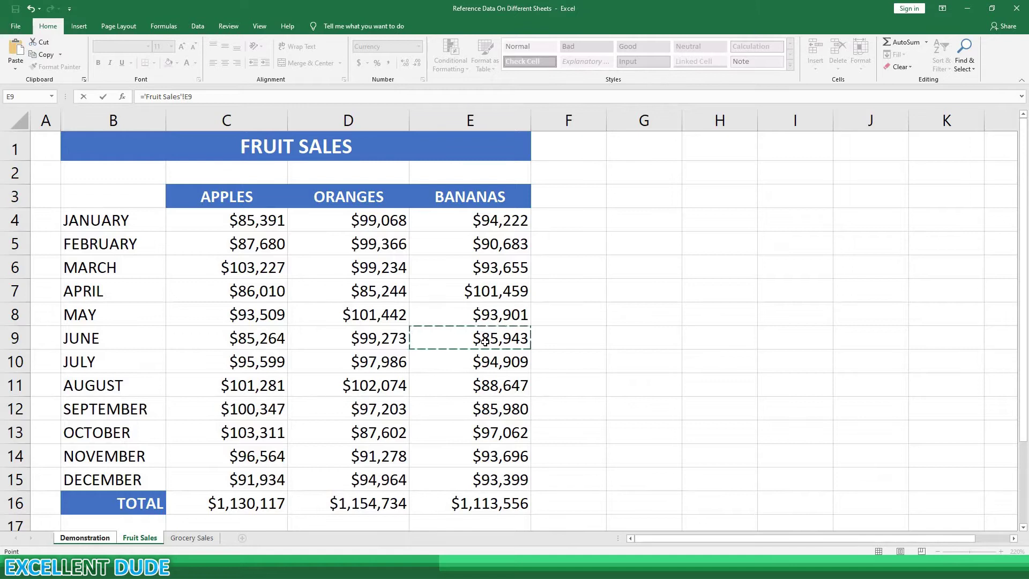
key(Return)
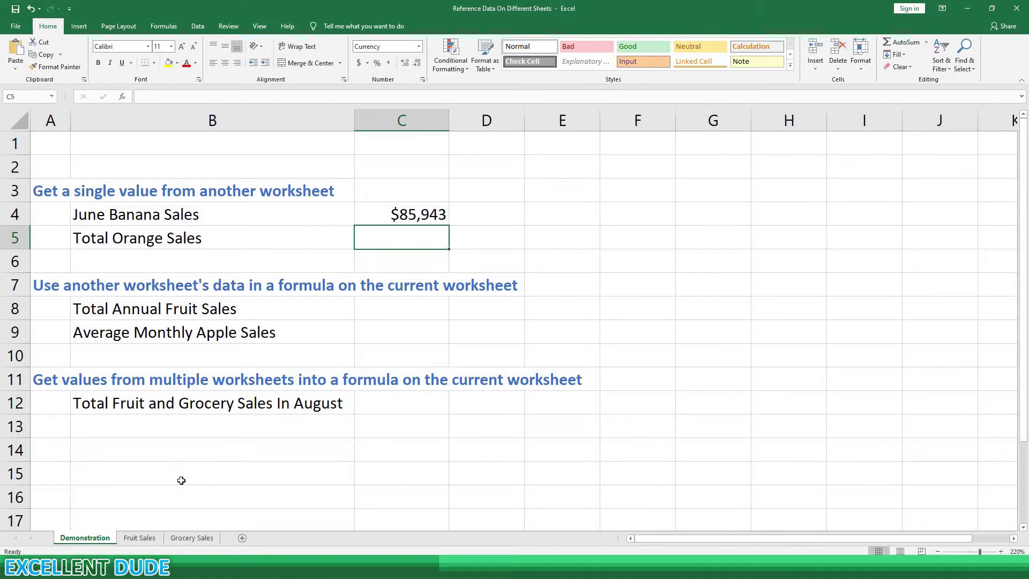
click(140, 538)
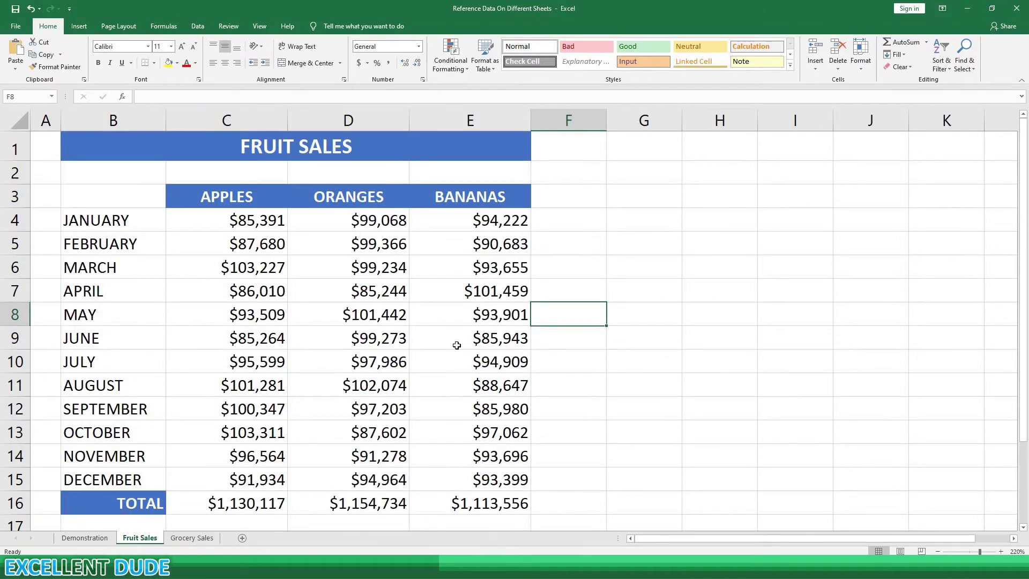
click(492, 345)
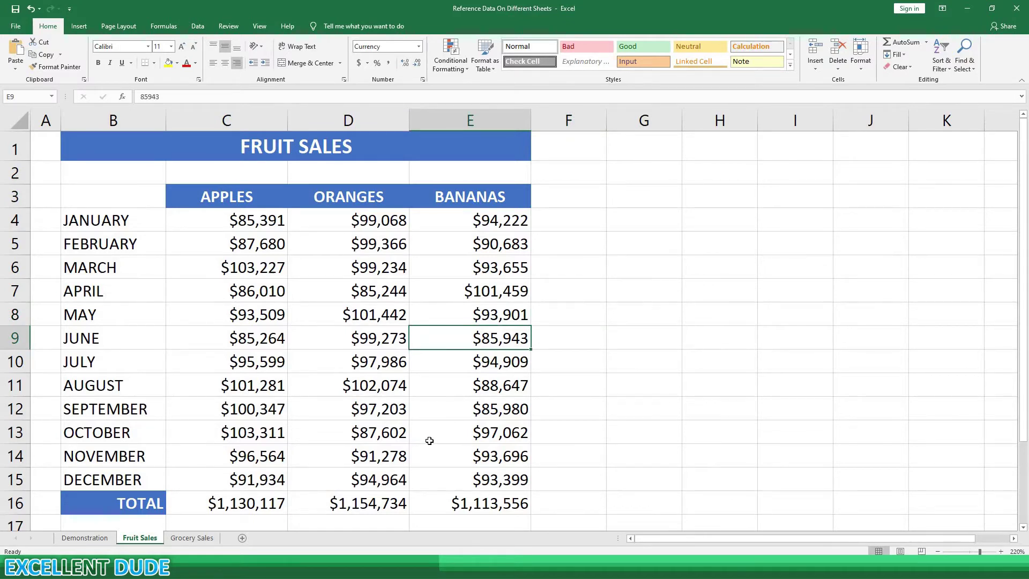
click(96, 539)
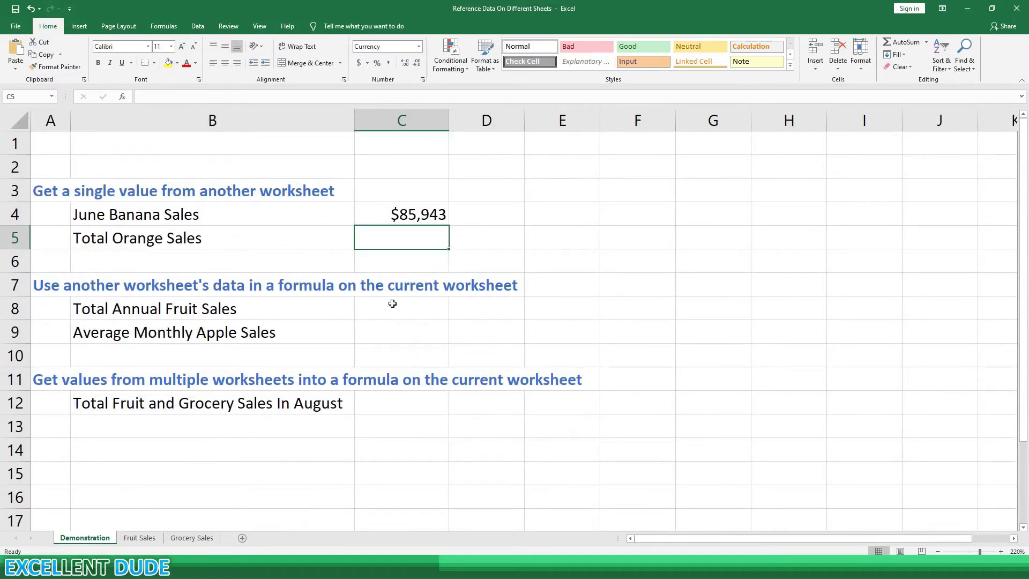
click(405, 215)
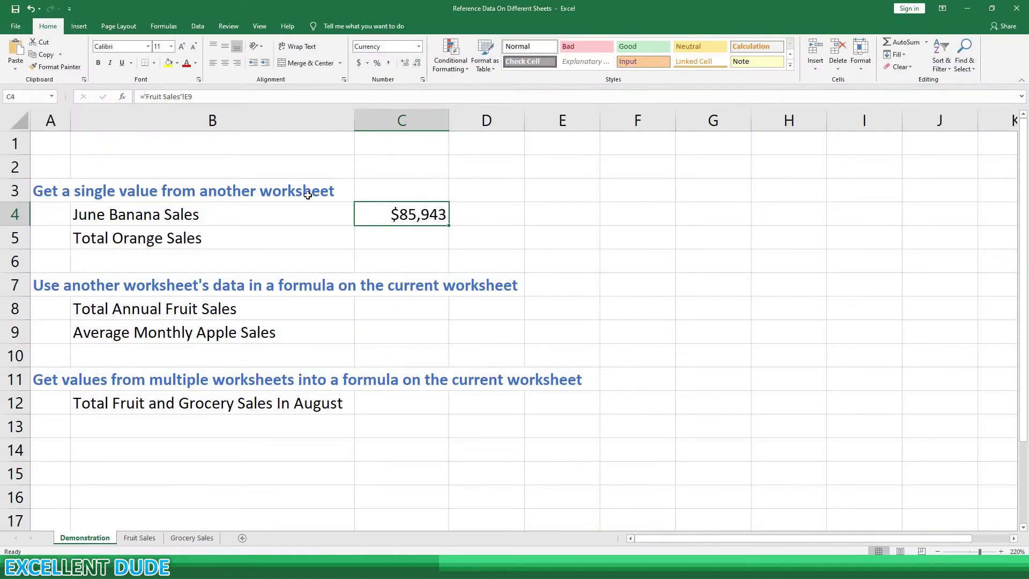
Step: Enter ='Fruit Sales'!D16 in C5 so Total Orange Sales shows $1,154,734
click(434, 243)
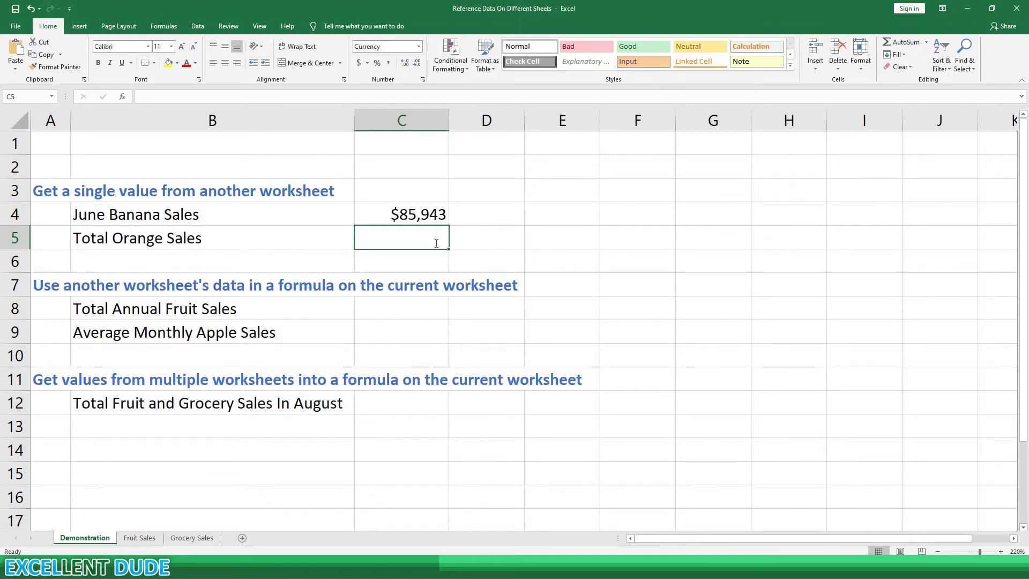
text(=)
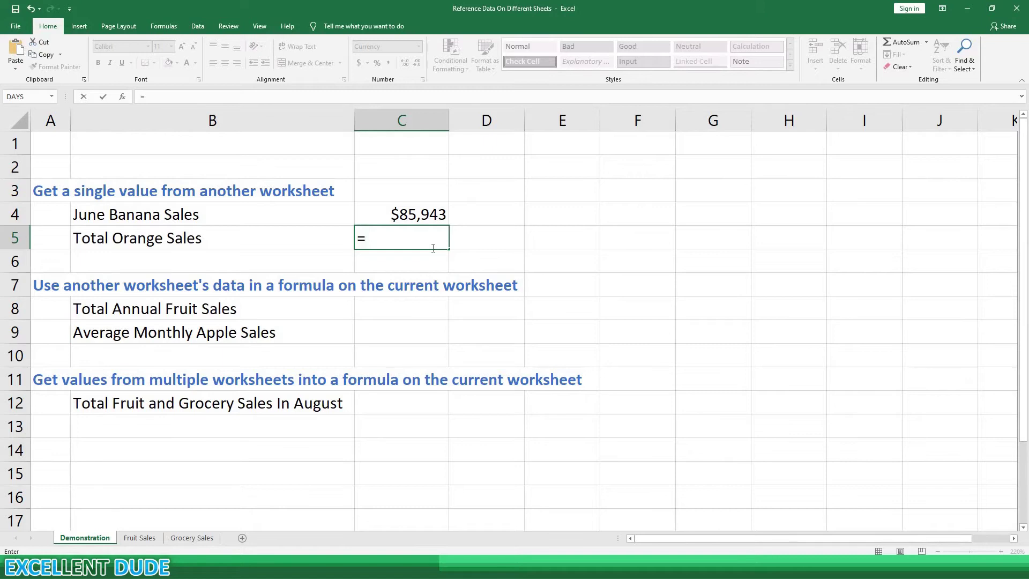
click(144, 532)
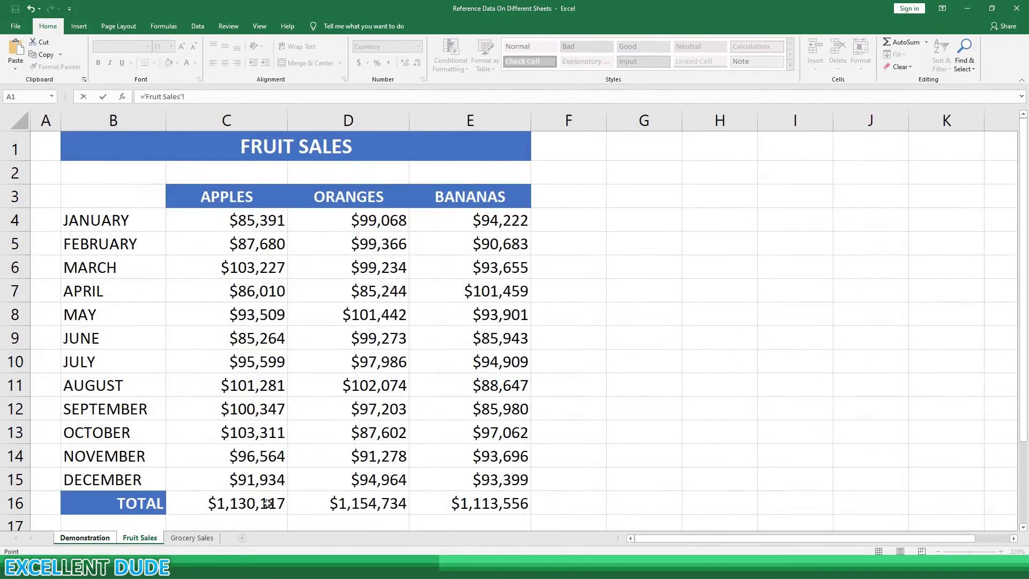
click(363, 505)
key(Return)
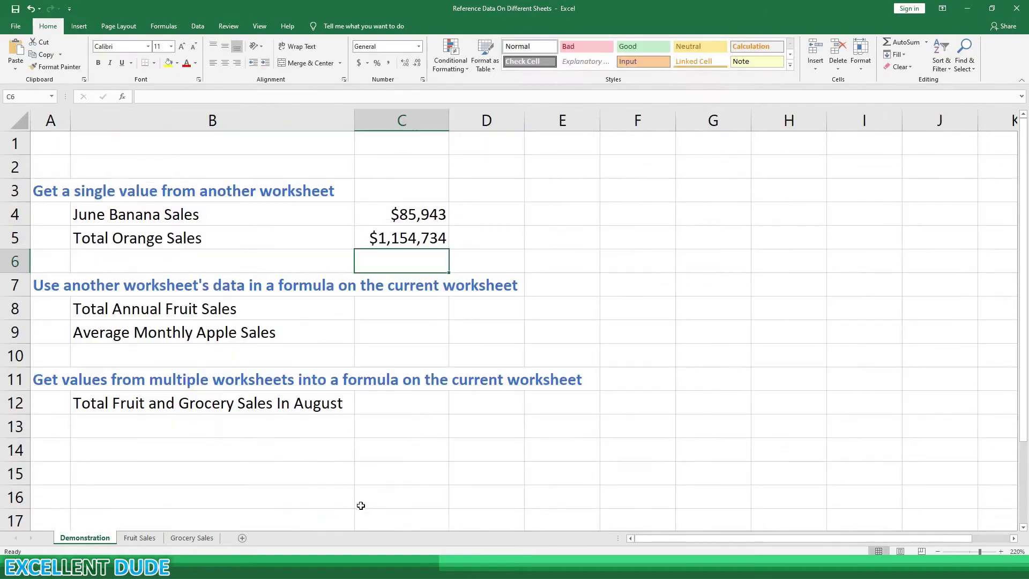
Step: Enter =SUM('Fruit Sales'!C16:E16) in C8, giving Total Annual Fruit Sales of $3,398,407
click(409, 310)
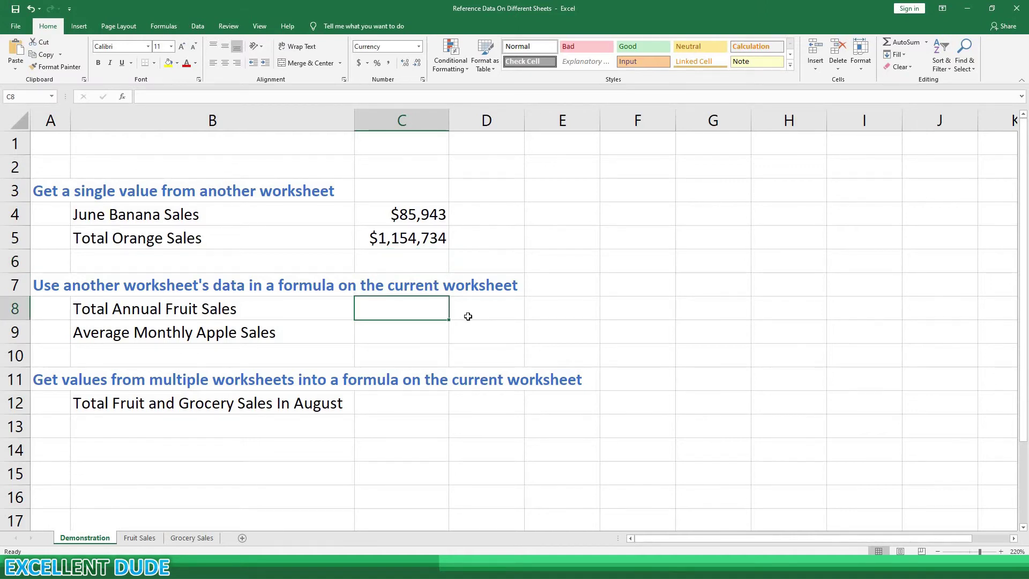
text(=)
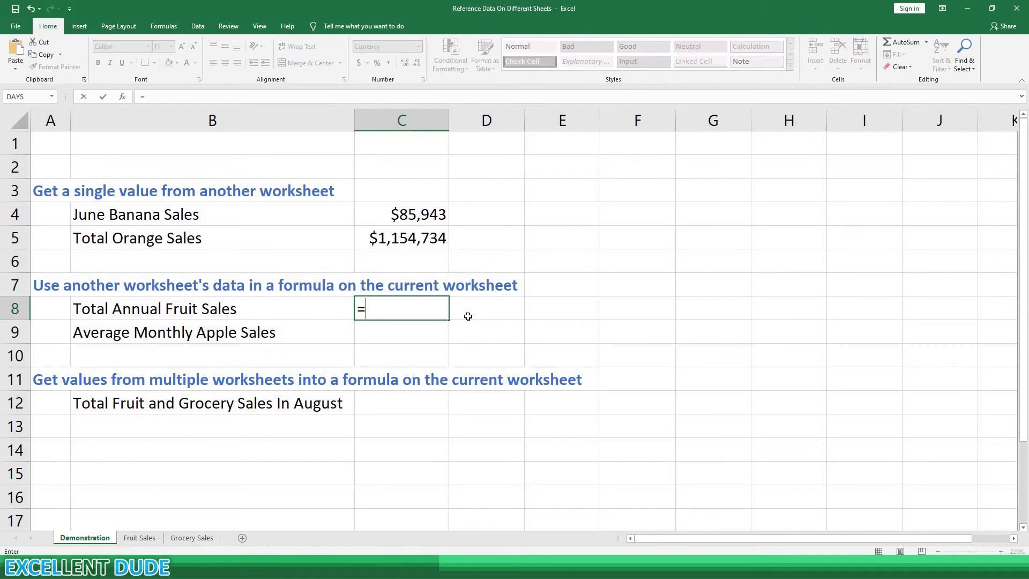
text(SU)
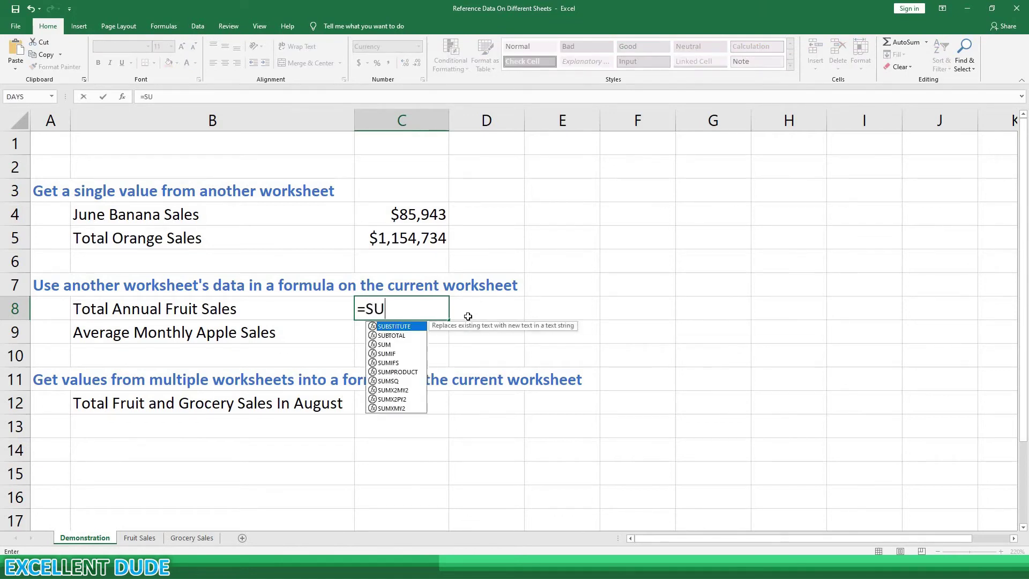
text(M()
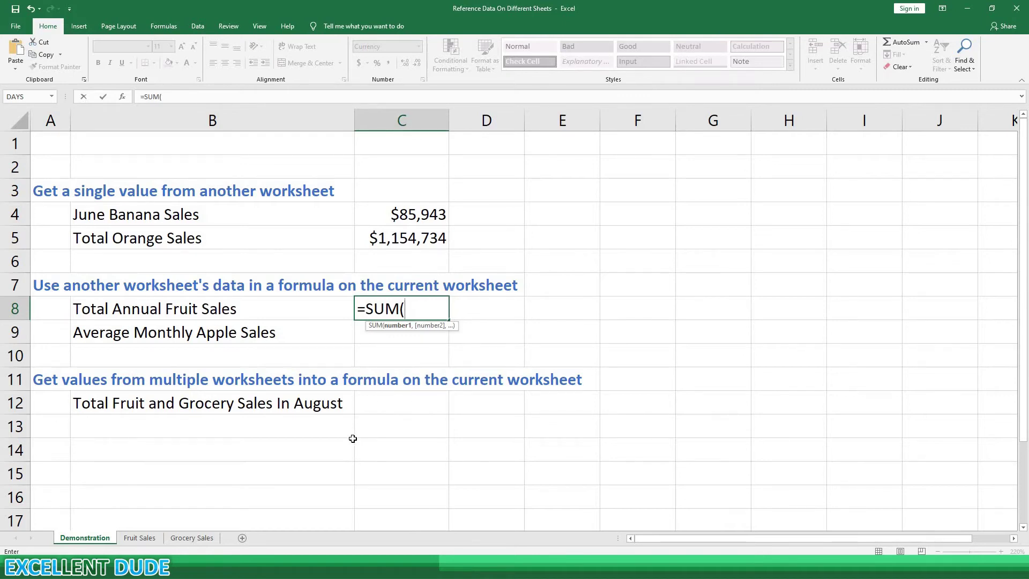
click(146, 538)
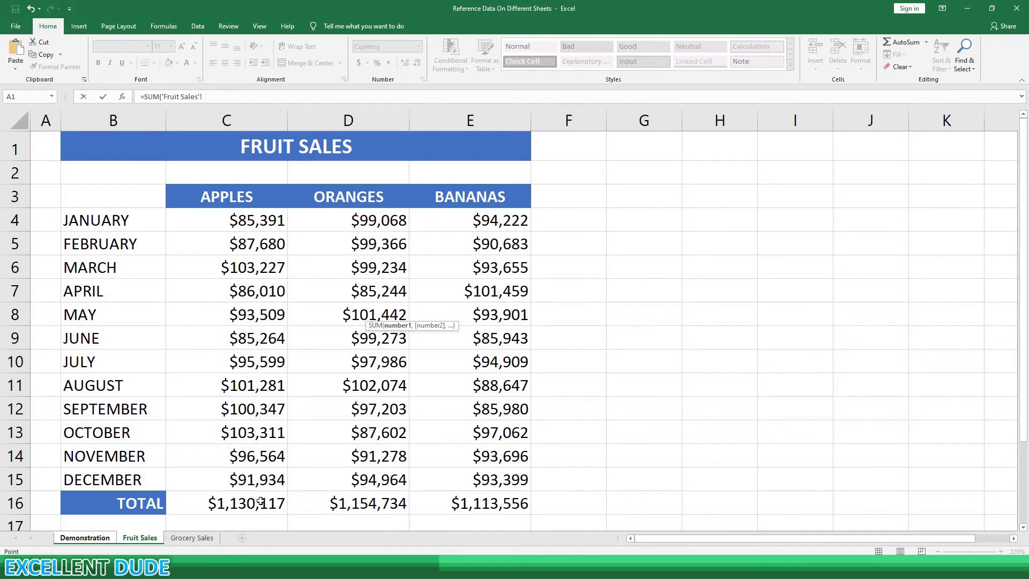
drag(257, 503, 519, 500)
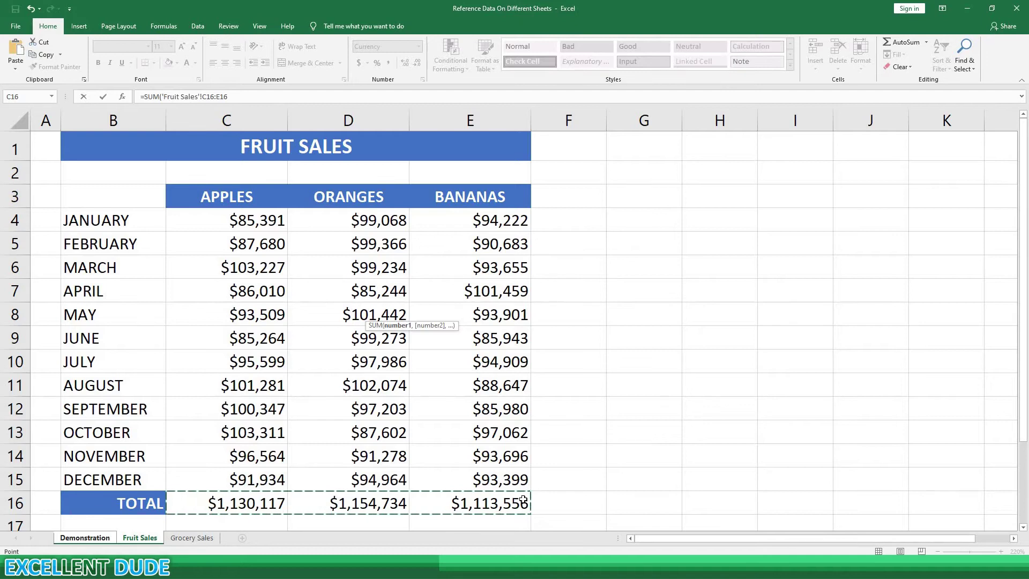
key(Return)
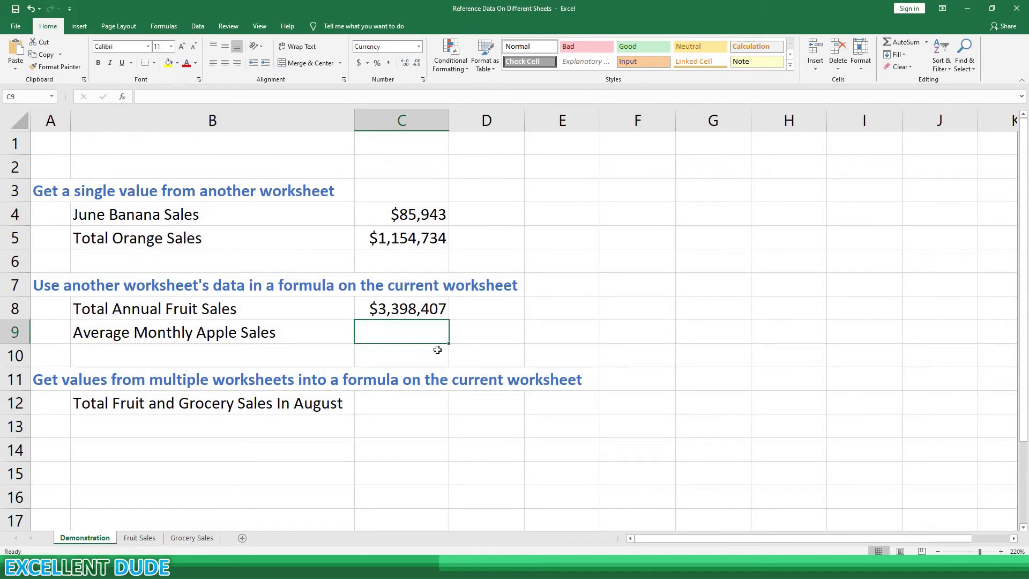
Step: Enter =AVERAGE('Fruit Sales'!C4:C15) in C9, showing $94,176 average monthly apple sales
text(=AV)
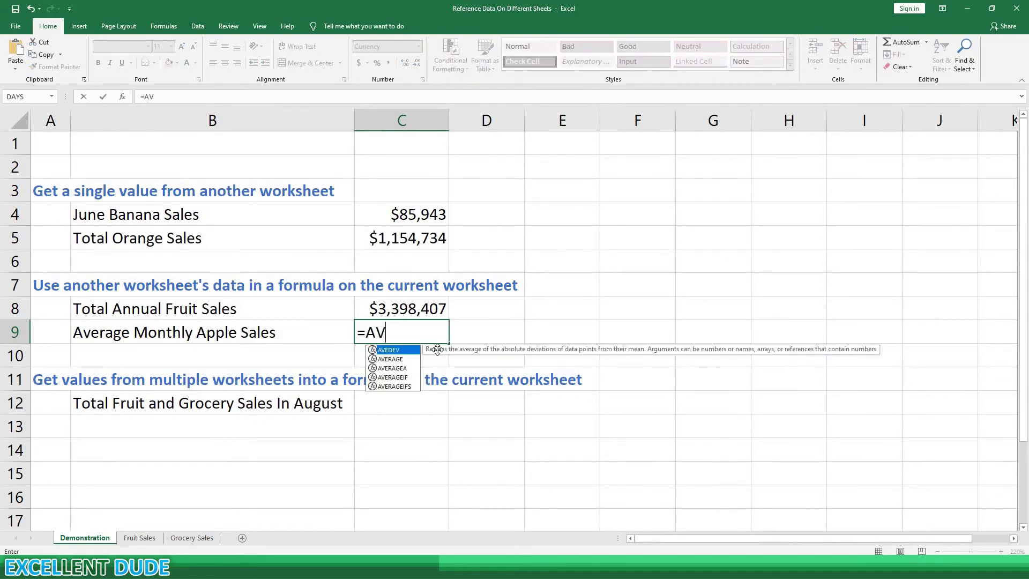
text(ERAGE)
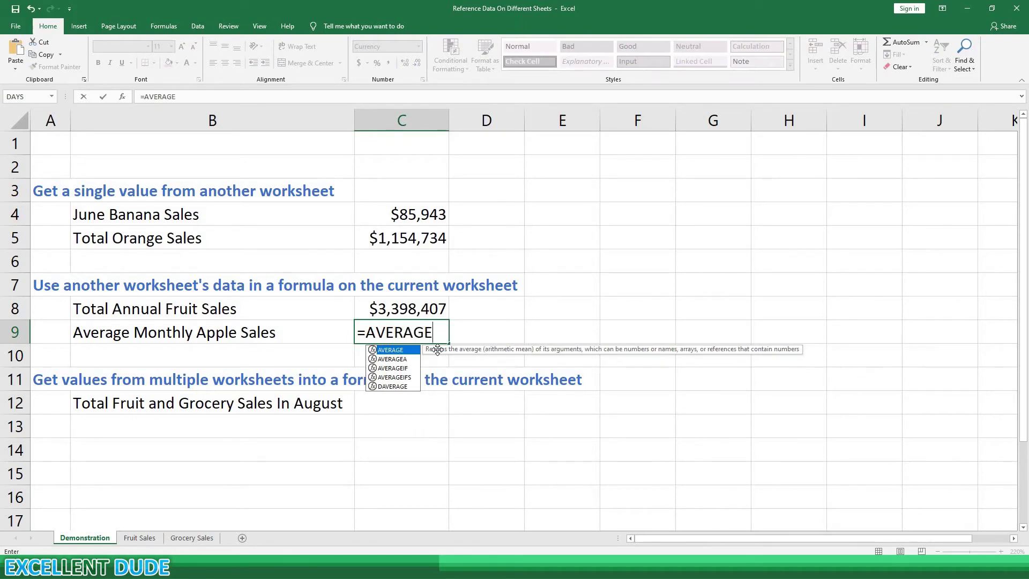
text(()
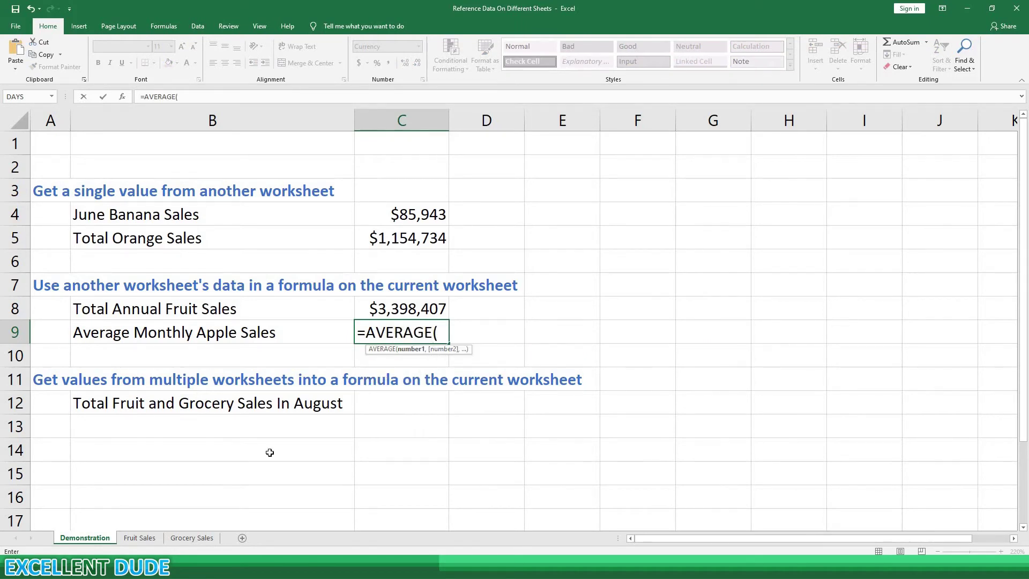
click(153, 538)
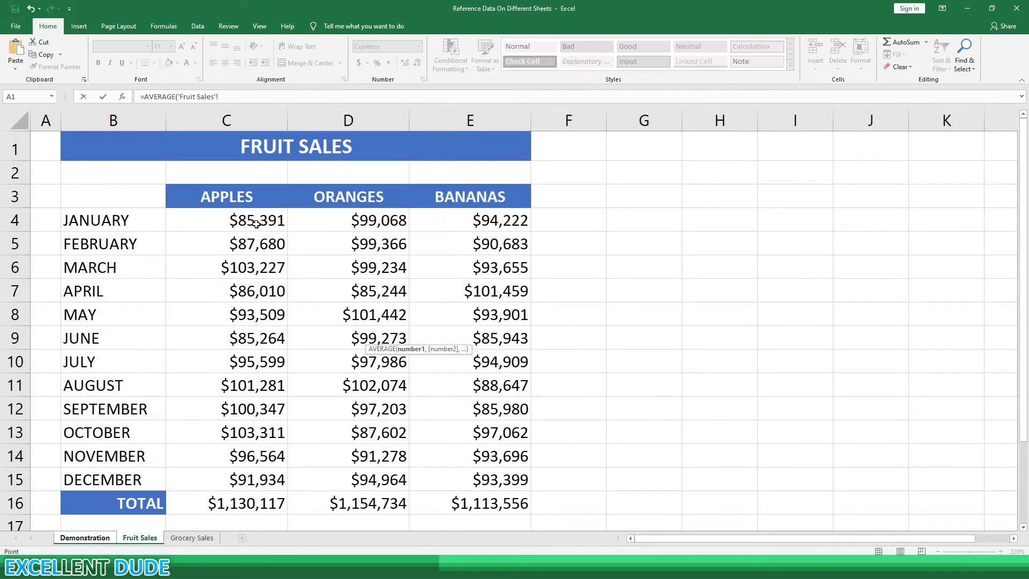
drag(256, 224, 327, 474)
key(Return)
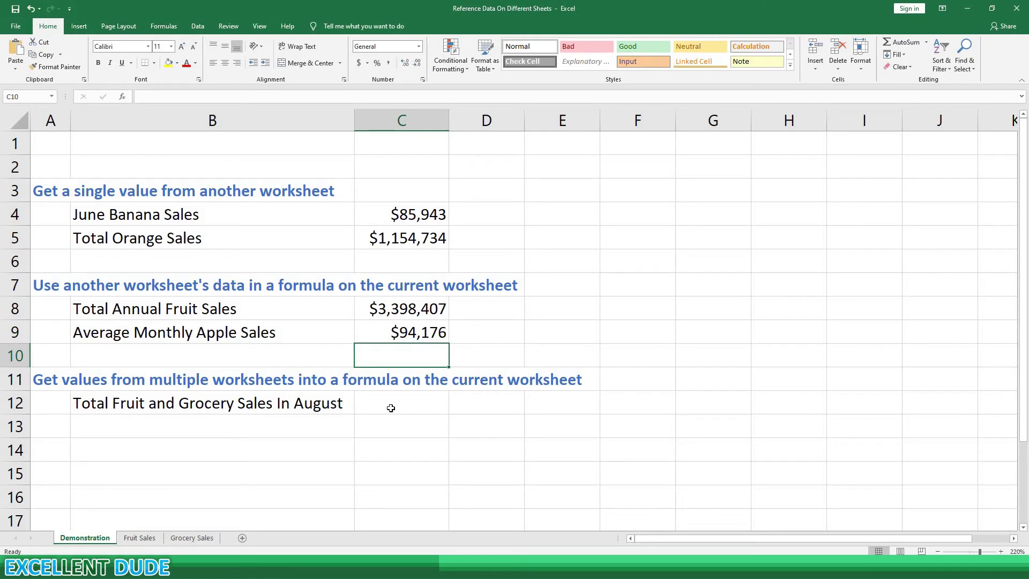
Step: Enter =SUM('Fruit Sales'!C11:E11)+SUM('Grocery Sales'!C11:E11) in C12, giving $567,194
click(390, 408)
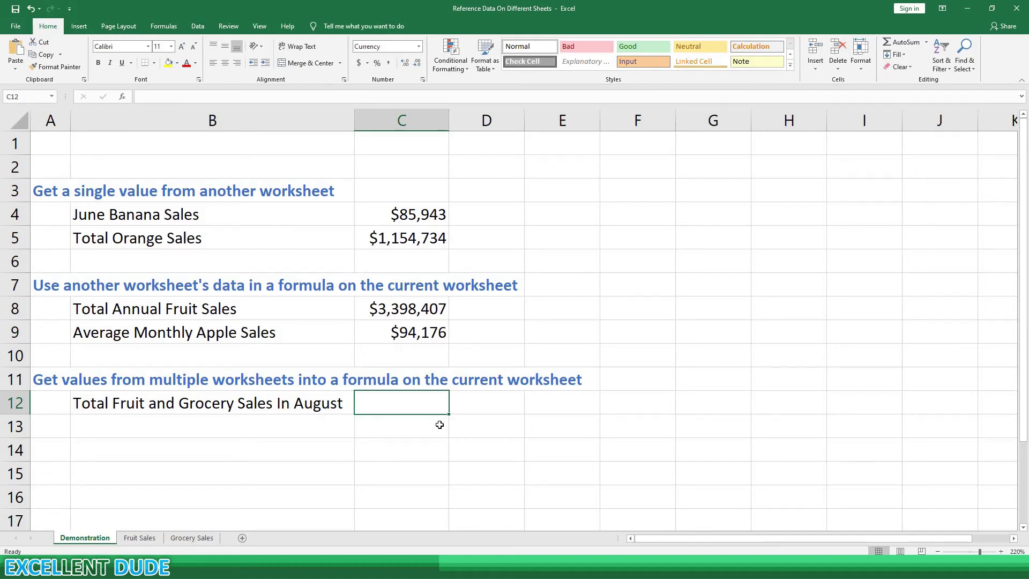
text(=S)
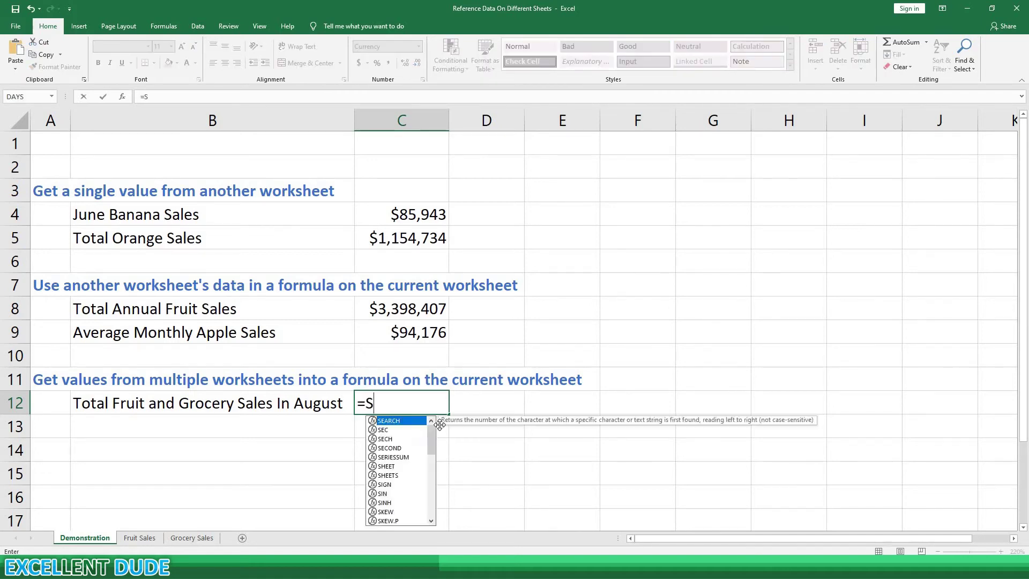
text(UM()
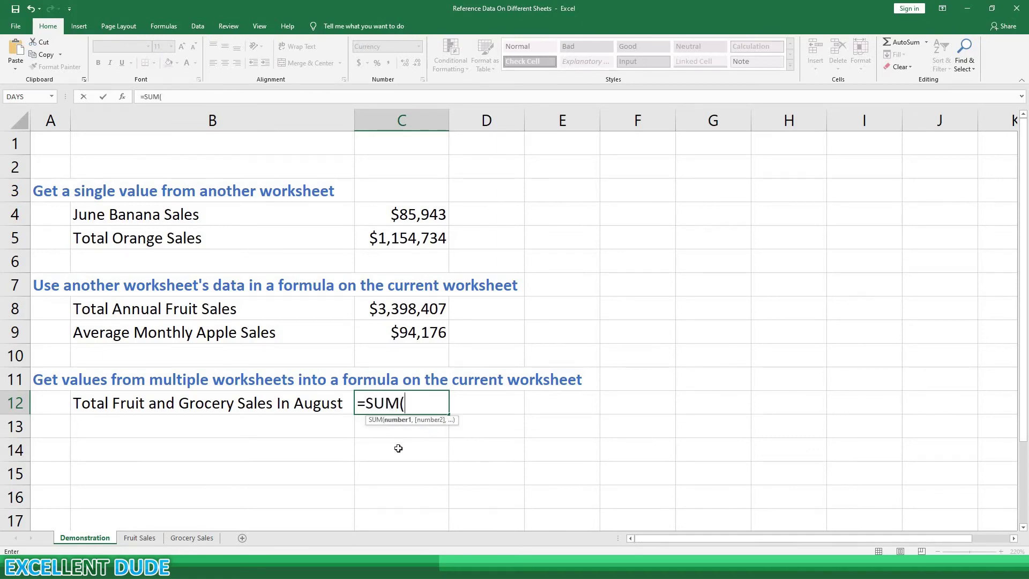
click(145, 537)
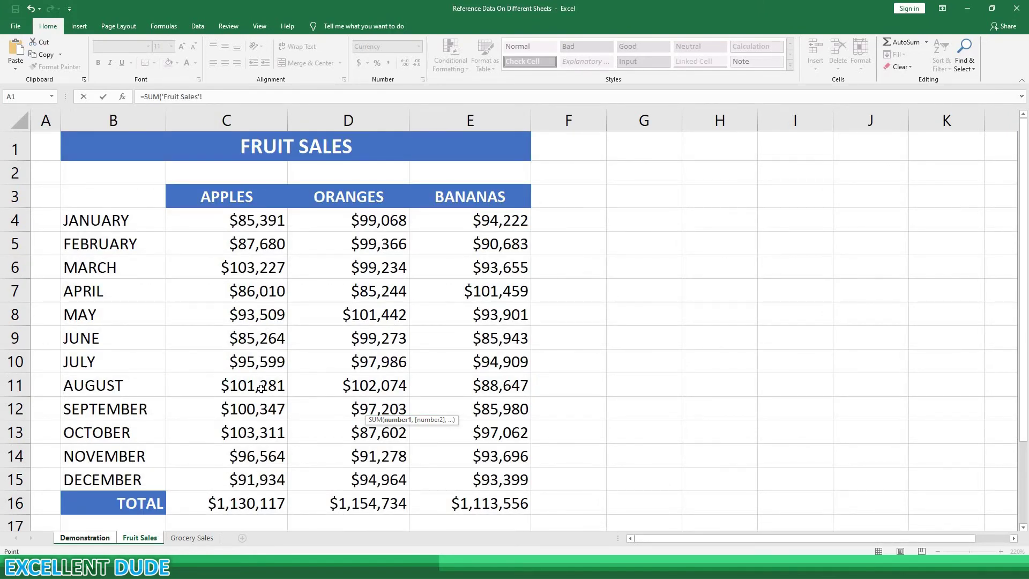
drag(283, 384, 515, 384)
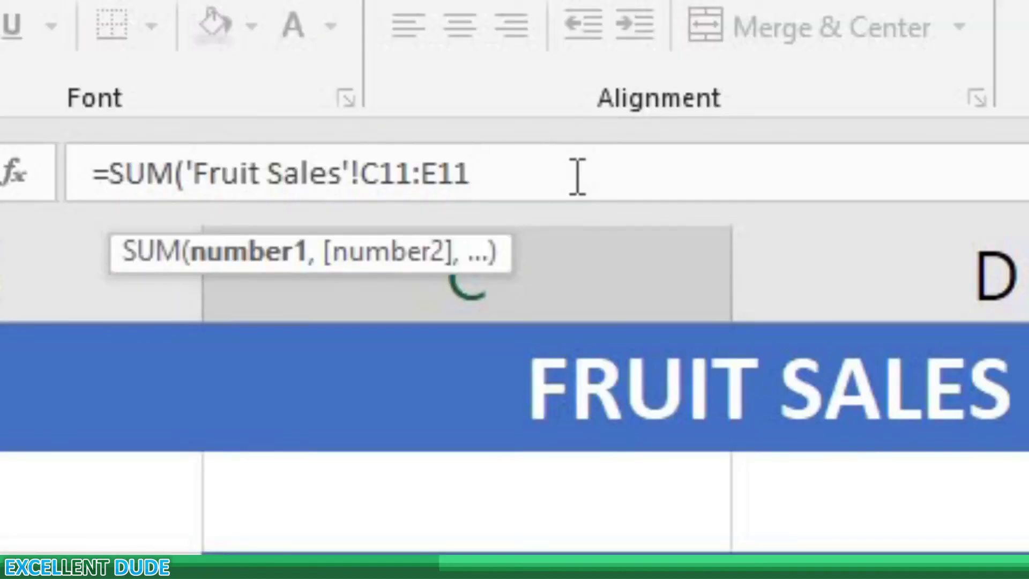
text()+)
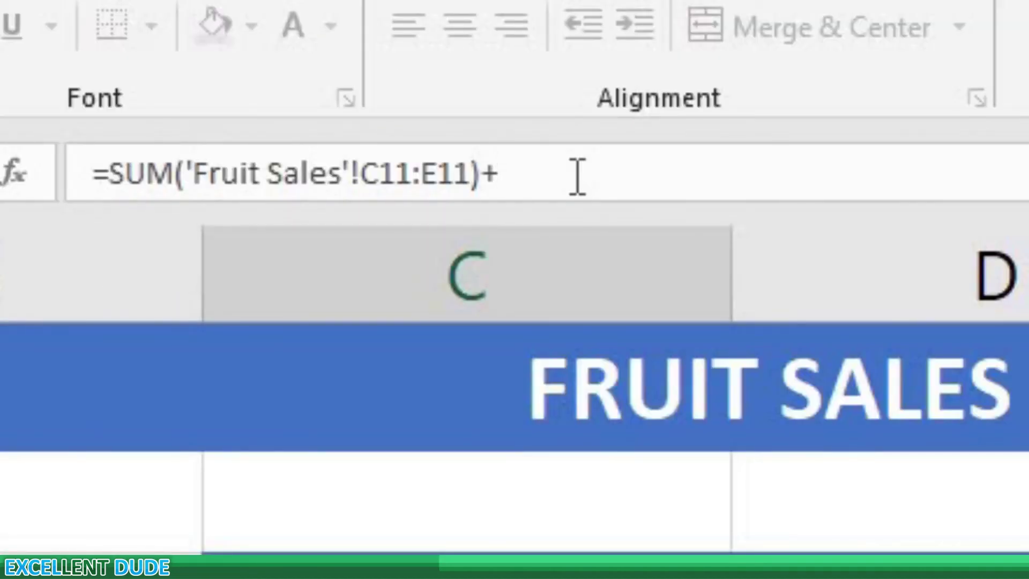
text(SUM)
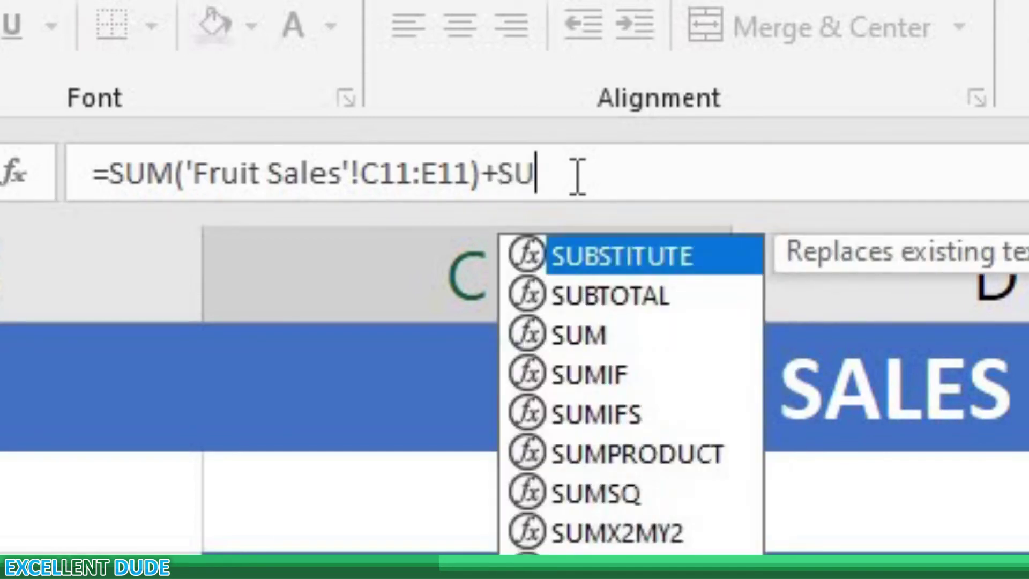
text(()
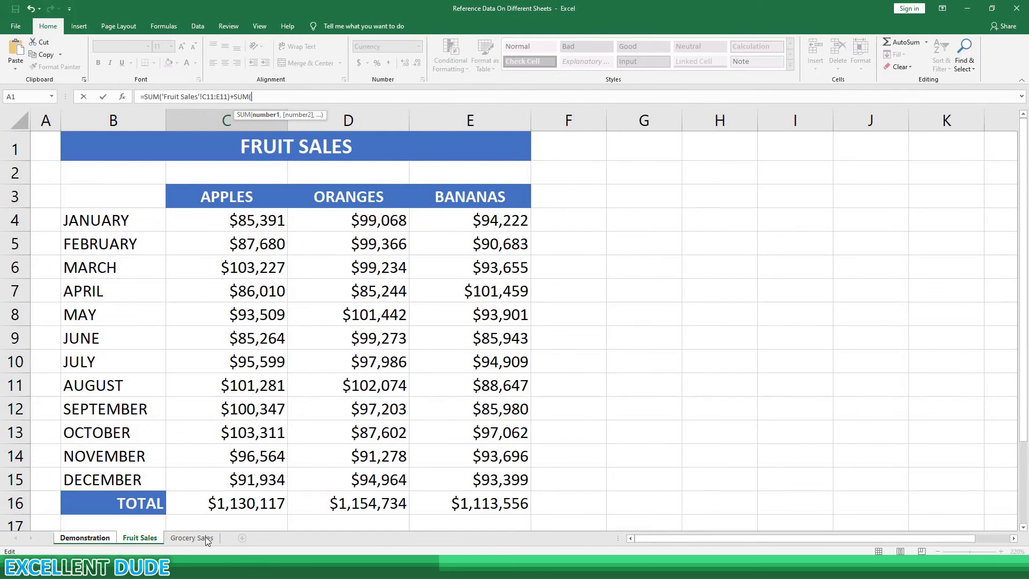
click(206, 538)
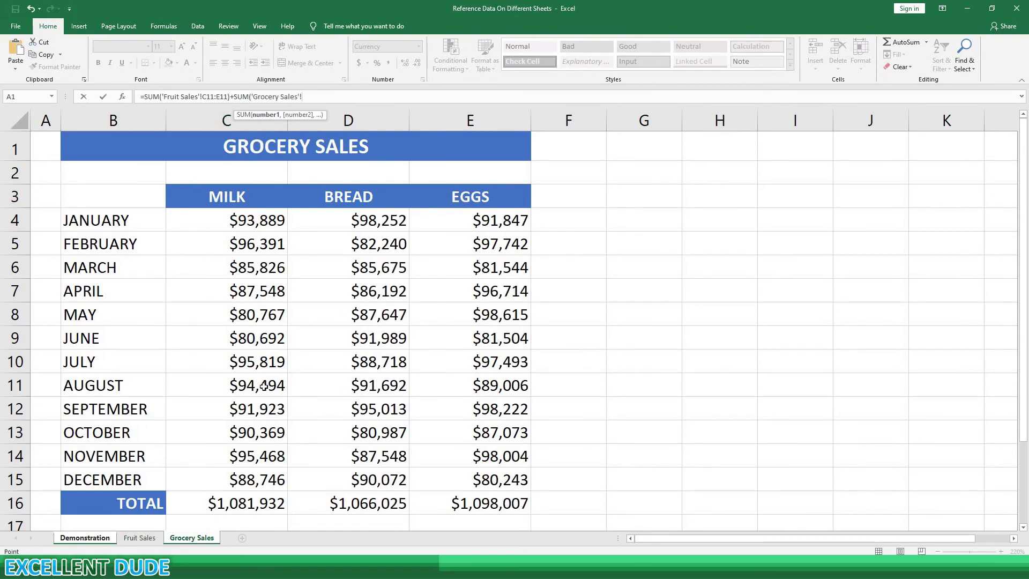
drag(262, 386, 442, 388)
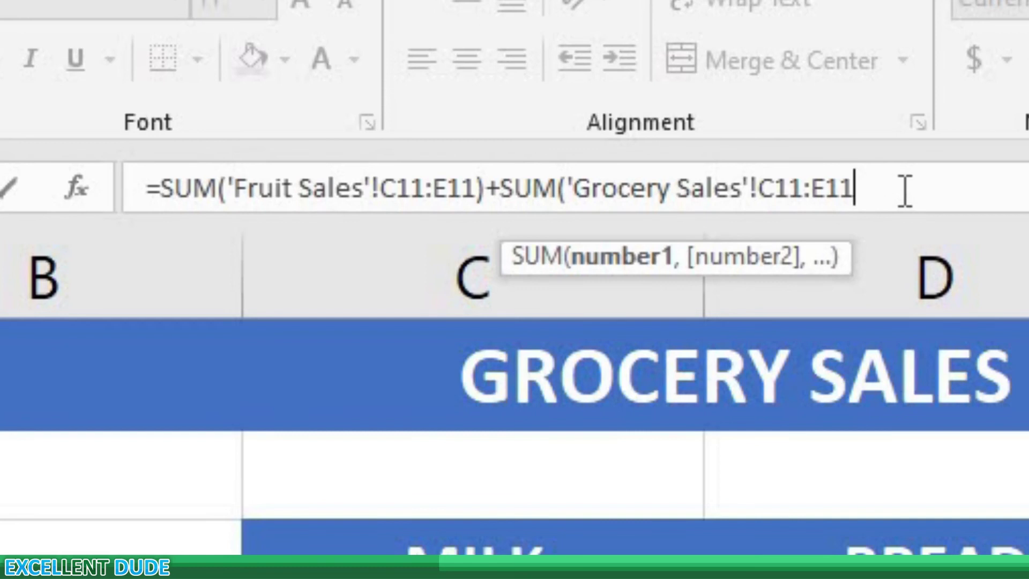
text())
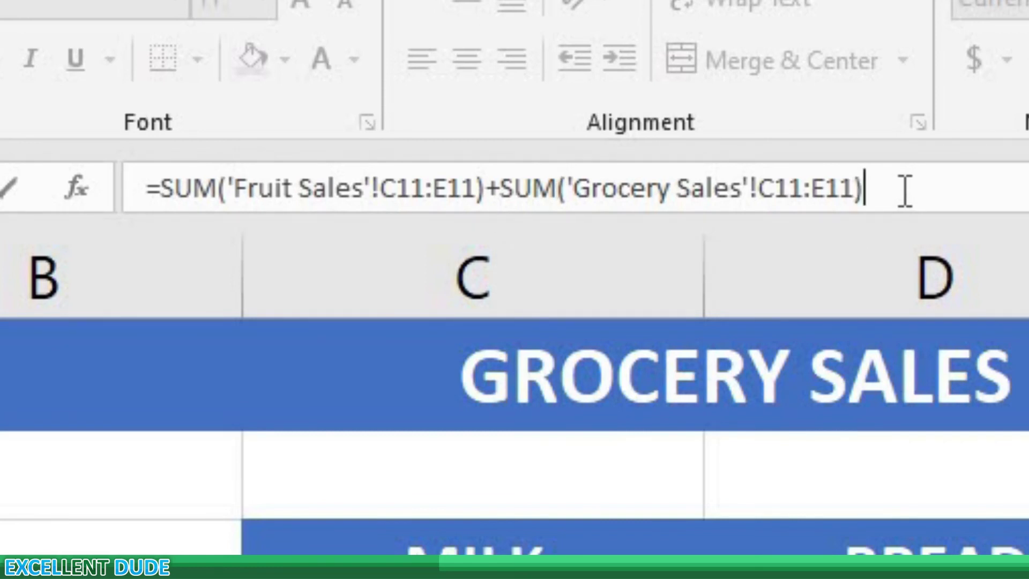
key(Return)
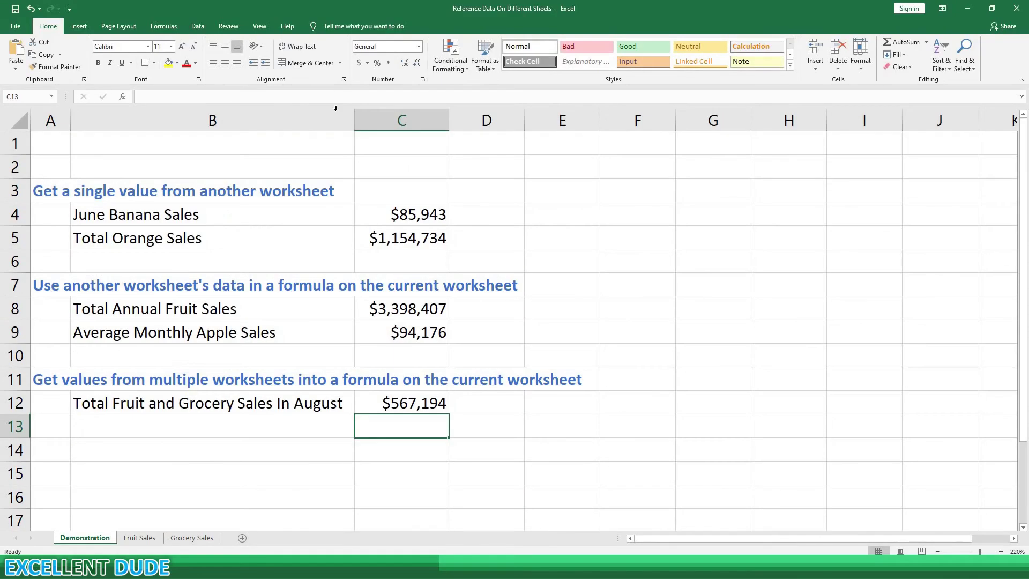